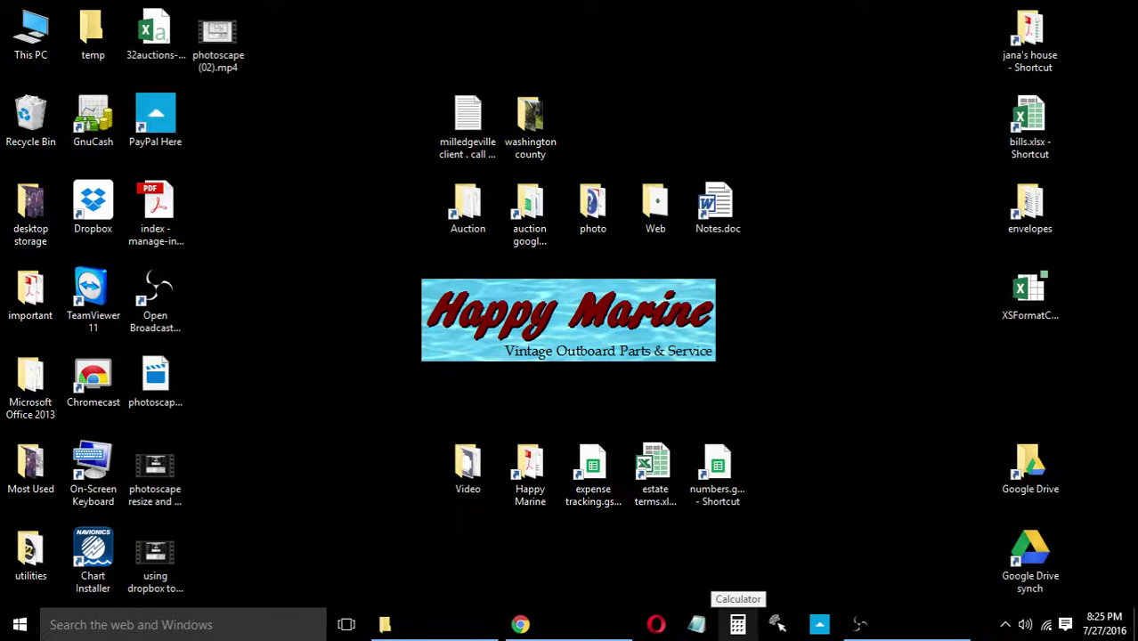
# Restore the LOT NAME TEMPLATE spreadsheet window from the taskbar and maximize it.
pyautogui.moveTo(635, 626)
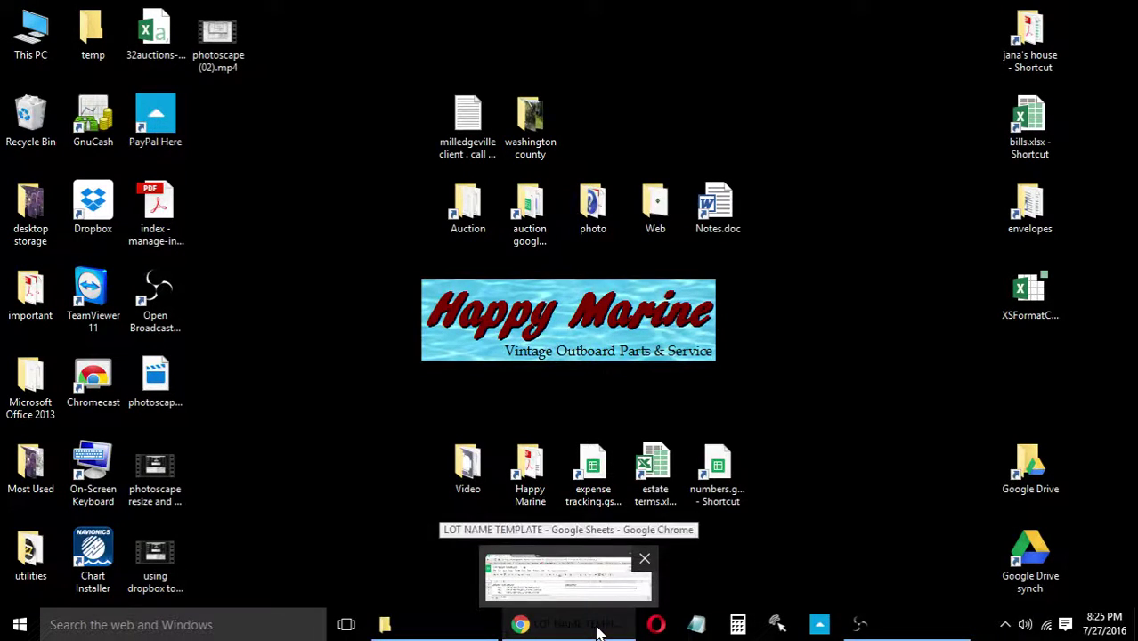
pyautogui.click(597, 628)
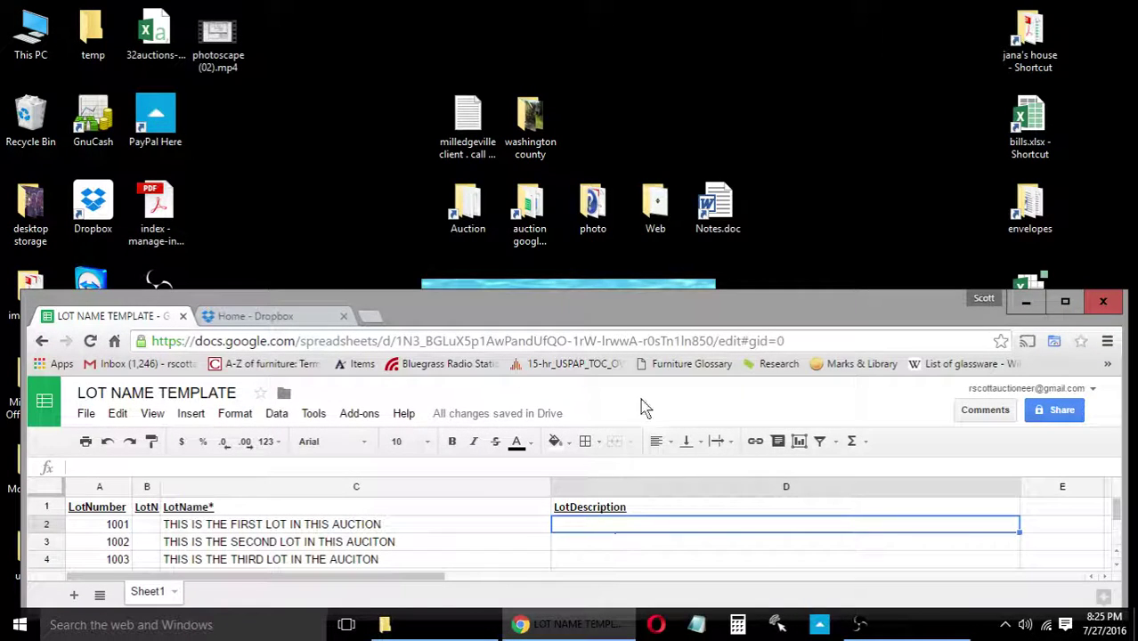
pyautogui.click(1063, 305)
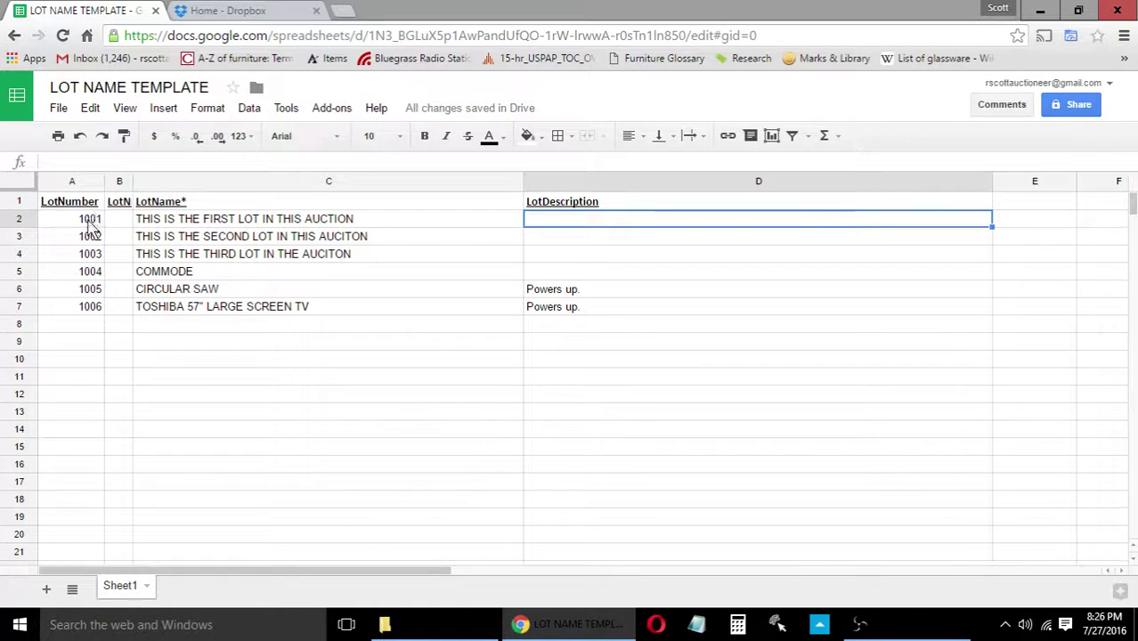
# Enter lot numbers 1007, 1008 and 1009 in cells A8, A9 and A10.
pyautogui.click(93, 326)
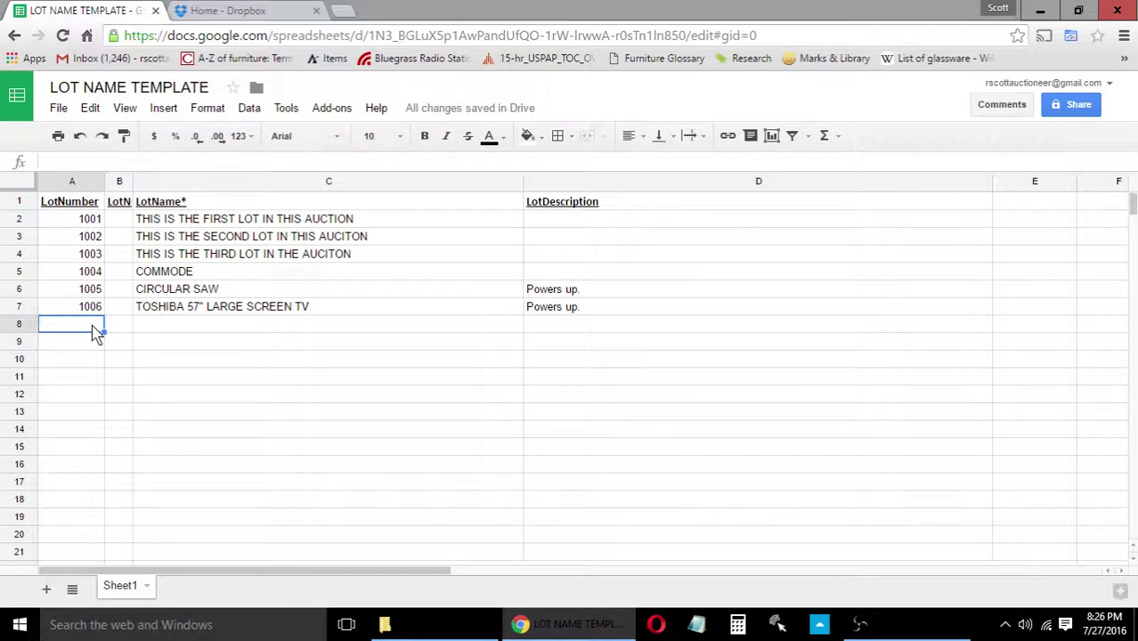
pyautogui.write('1007')
pyautogui.press('Return')
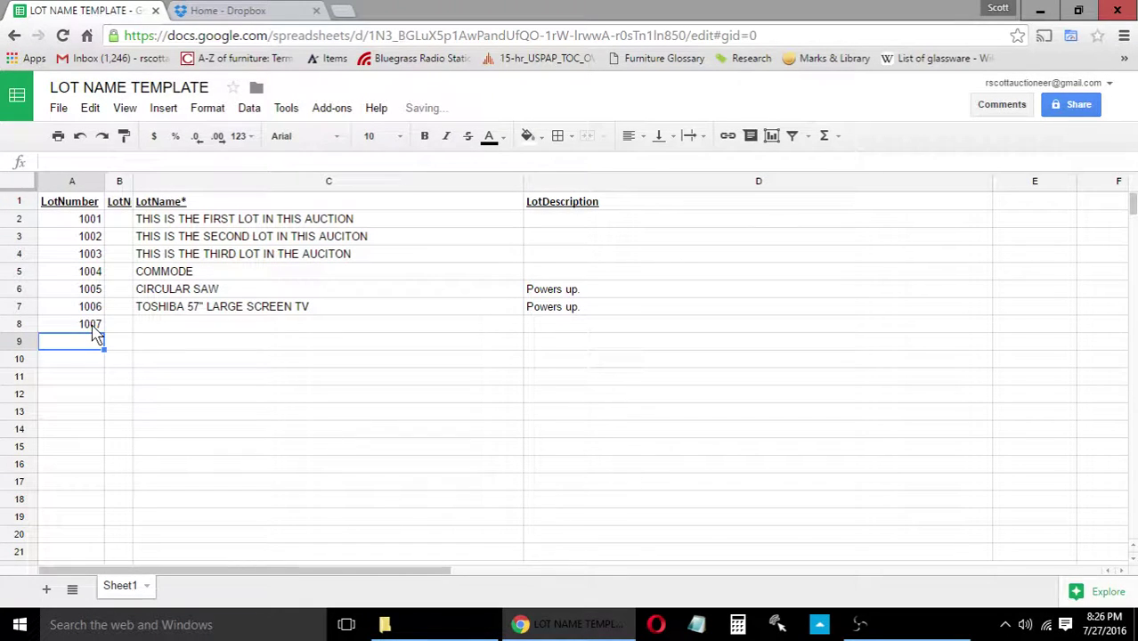
pyautogui.write('1008')
pyautogui.press('Return')
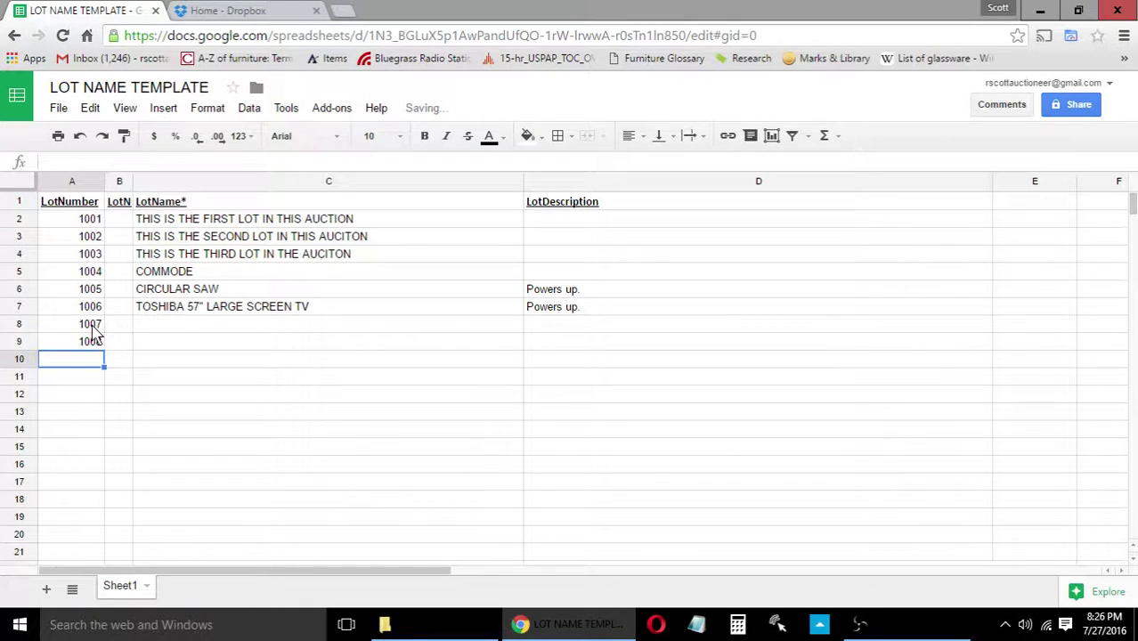
pyautogui.write('1009')
pyautogui.press('Return')
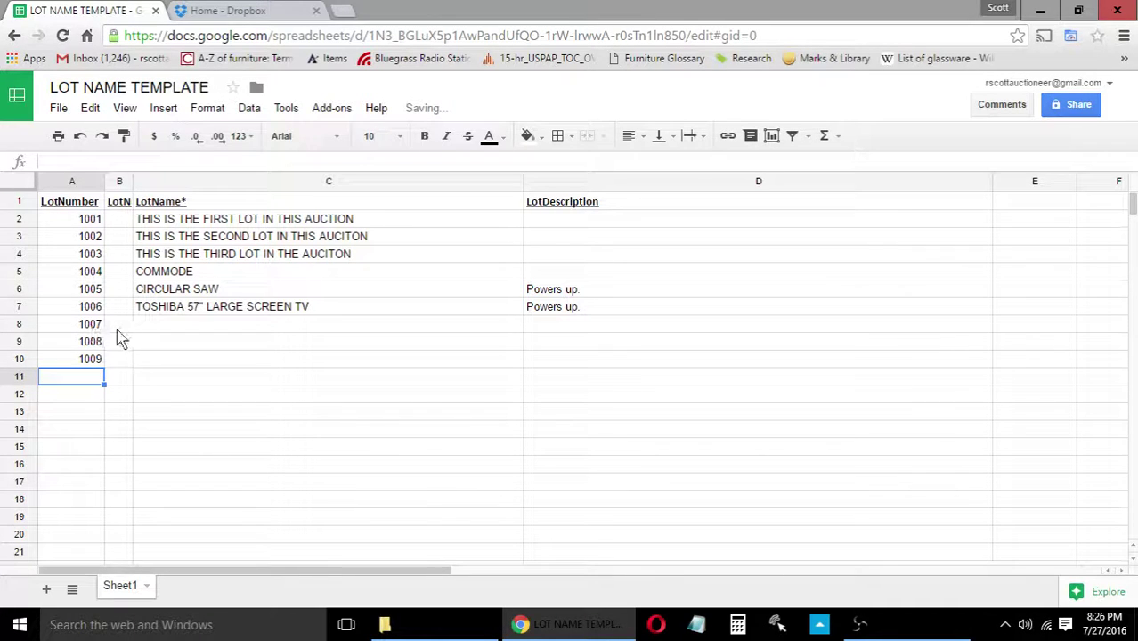
# Resize column B (LotNumberExtension) by dragging the B/C header border.
pyautogui.click(123, 186)
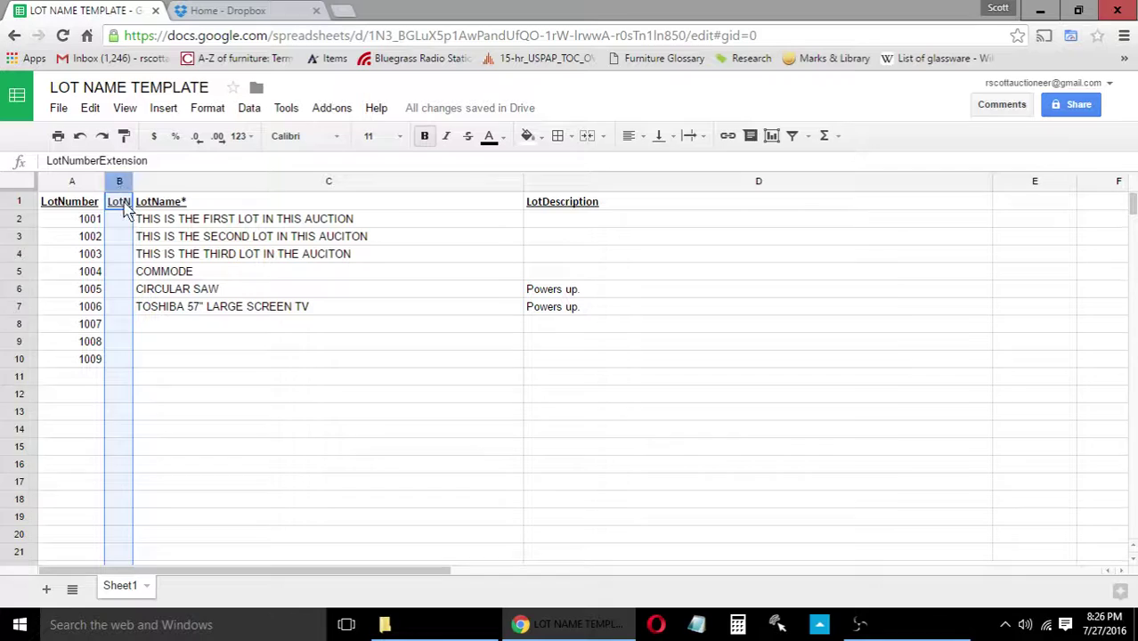
pyautogui.click(126, 204)
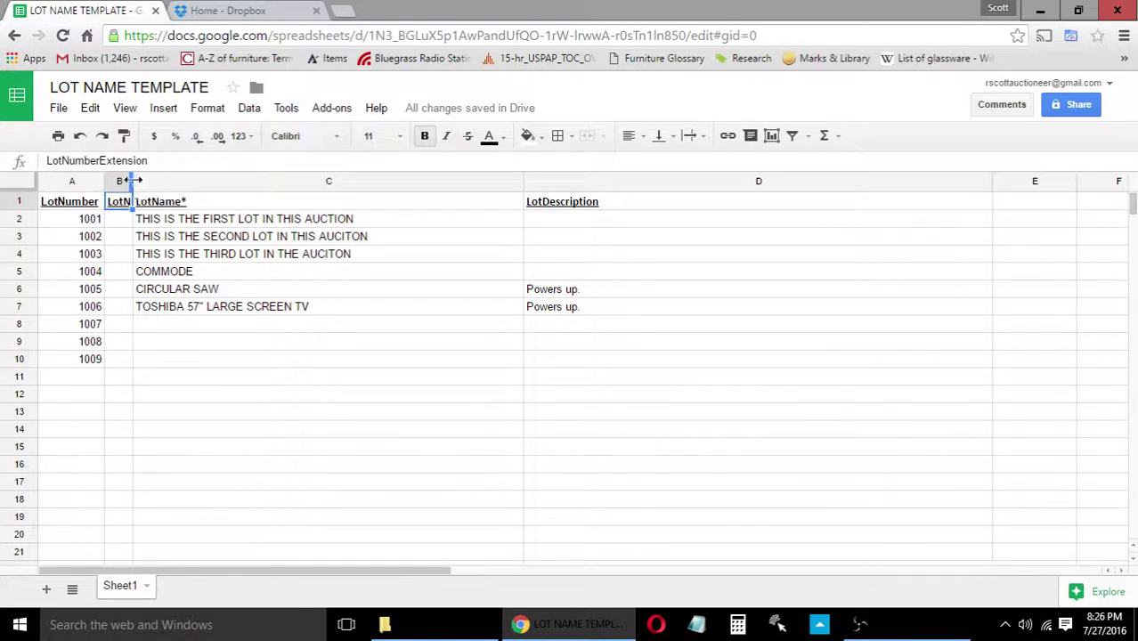
pyautogui.moveTo(132, 181)
pyautogui.mouseDown()
pyautogui.moveTo(270, 181)
pyautogui.moveTo(82, 181)
pyautogui.moveTo(130, 188)
pyautogui.mouseUp()
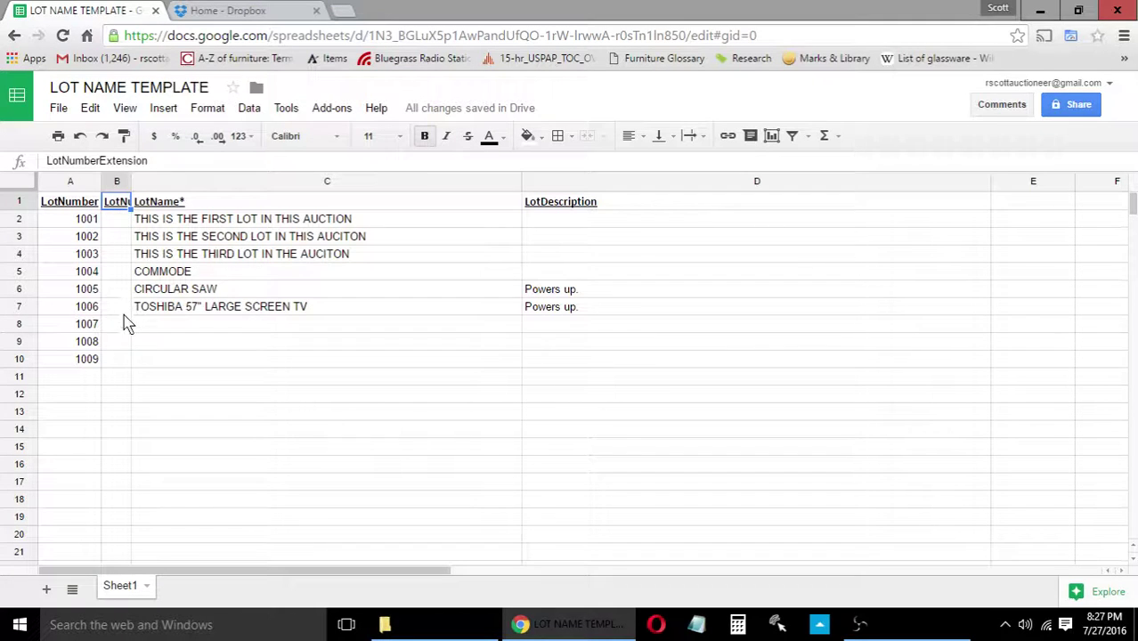
# Enter lot number 1009 in A11, ready for its extension in B11.
pyautogui.click(89, 361)
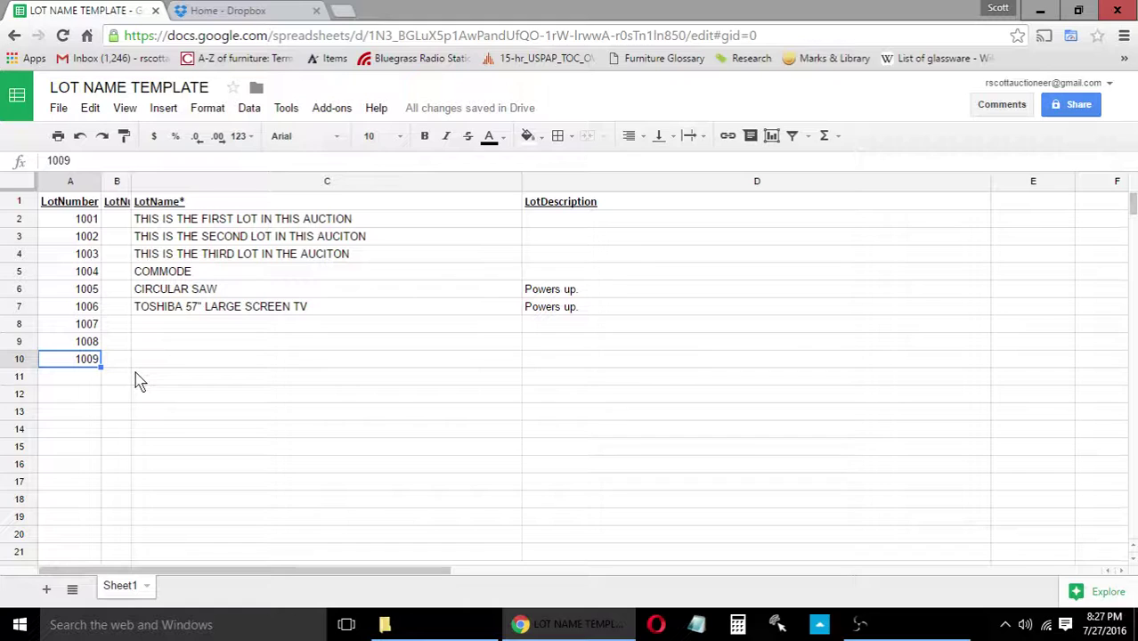
pyautogui.click(89, 381)
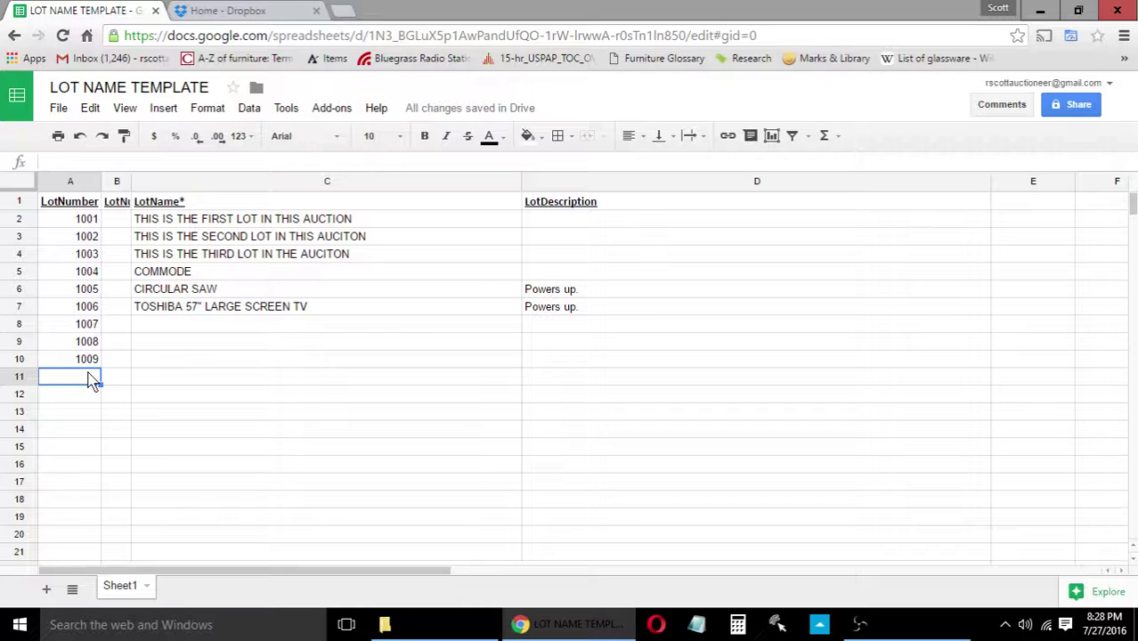
pyautogui.write('1009')
pyautogui.press('Tab')
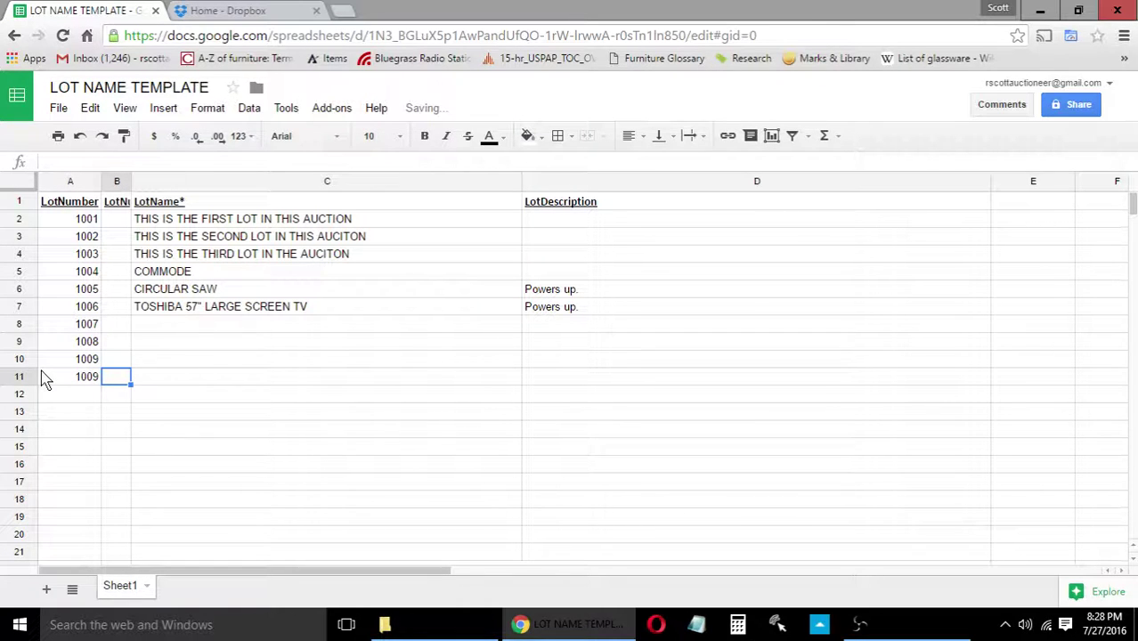
# Give row 11 extension b, then add row 12 as lot 1009 with extension c.
pyautogui.write('b')
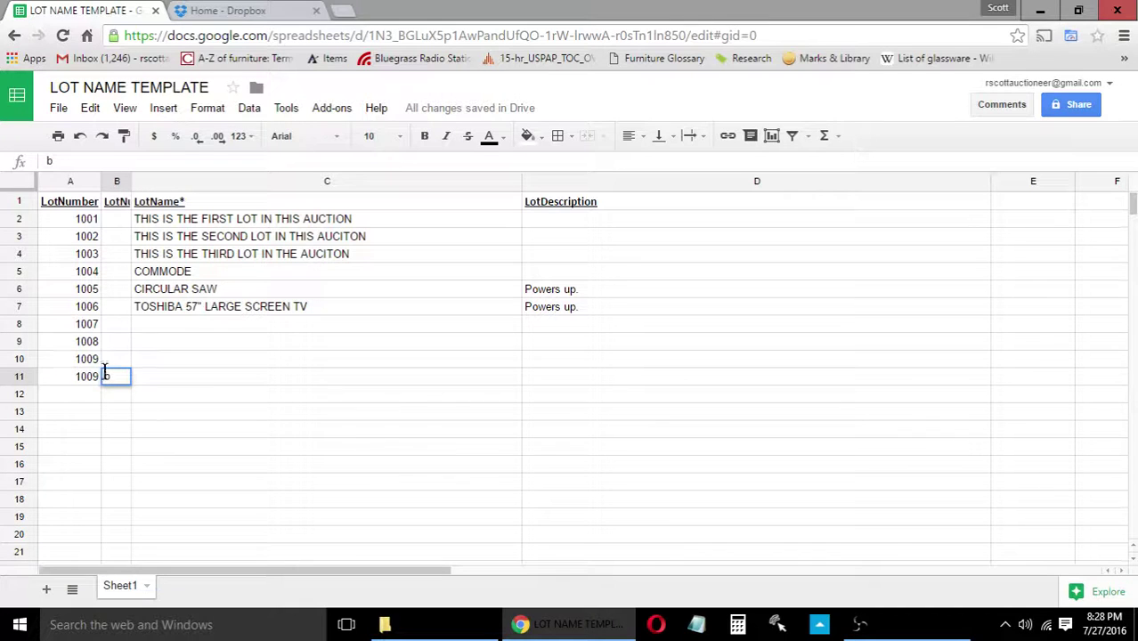
pyautogui.click(147, 379)
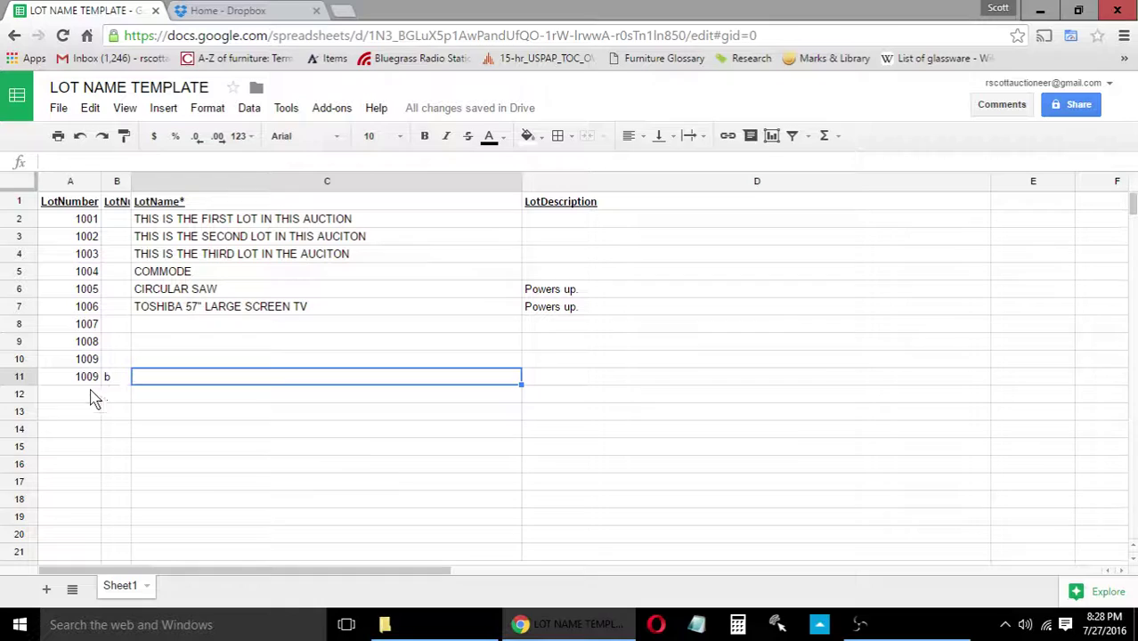
pyautogui.click(89, 396)
pyautogui.write('1009')
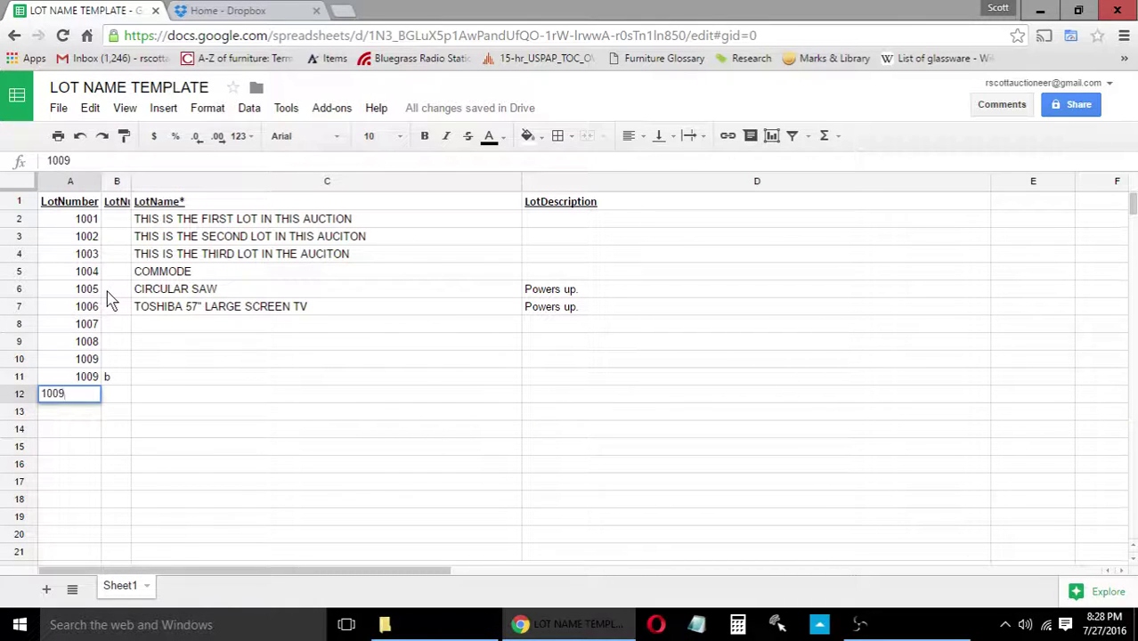
pyautogui.press('Tab')
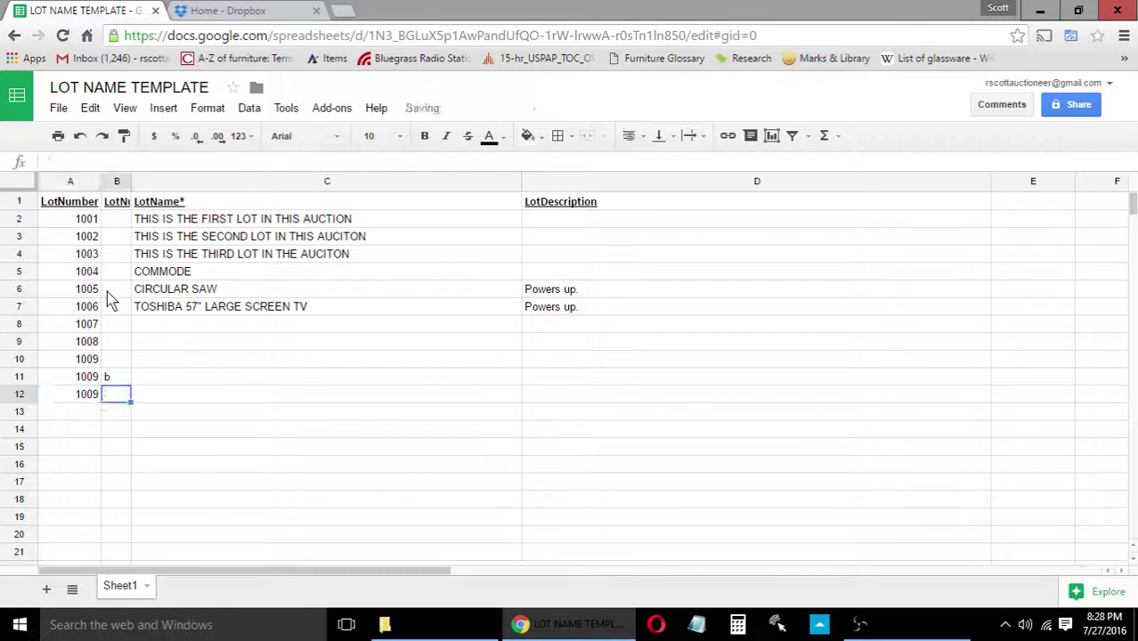
pyautogui.write('c')
pyautogui.click(162, 364)
pyautogui.click(164, 375)
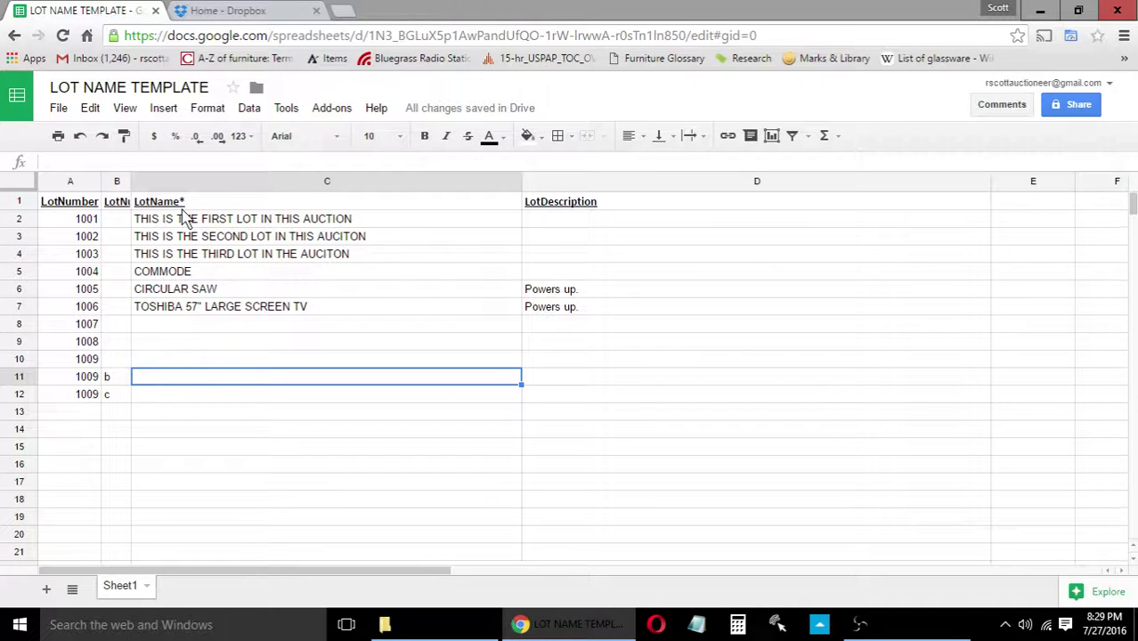
# Name lot 1007 'THIS IS THE NEXT LOT IN THE AUCTION' in cell C8.
pyautogui.click(175, 326)
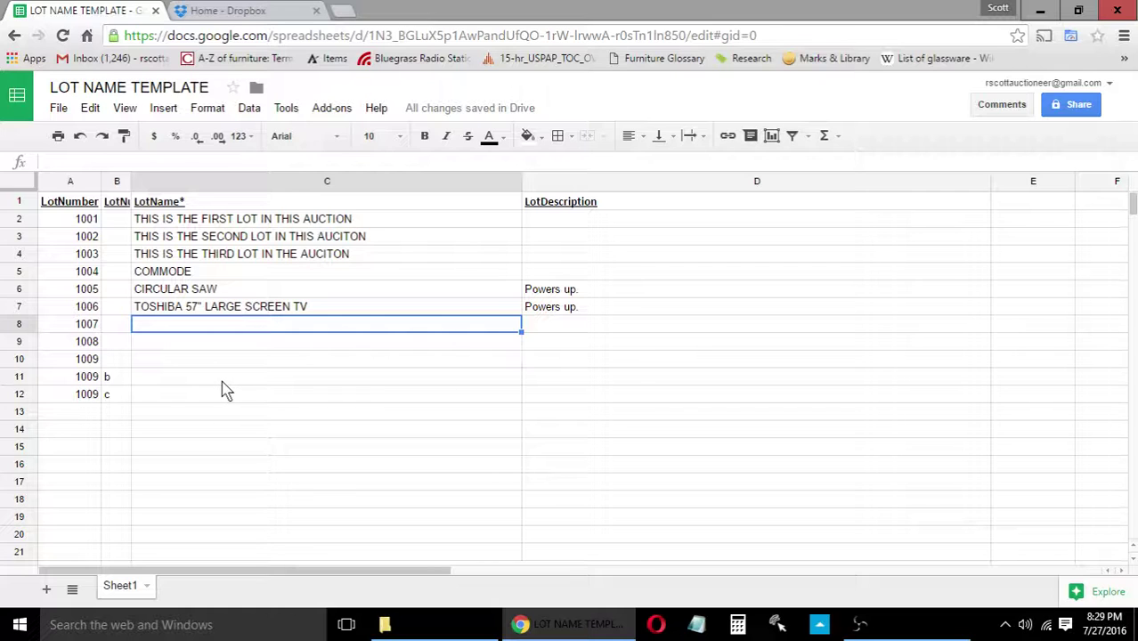
pyautogui.write('THIS IS THE ')
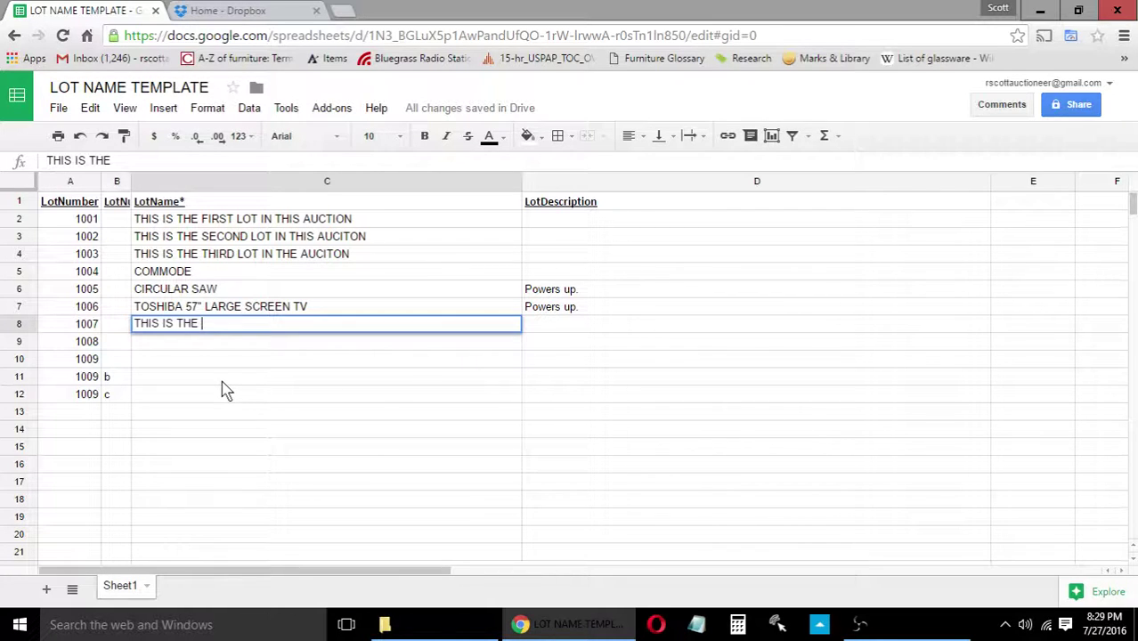
pyautogui.write('NEXT LOT ')
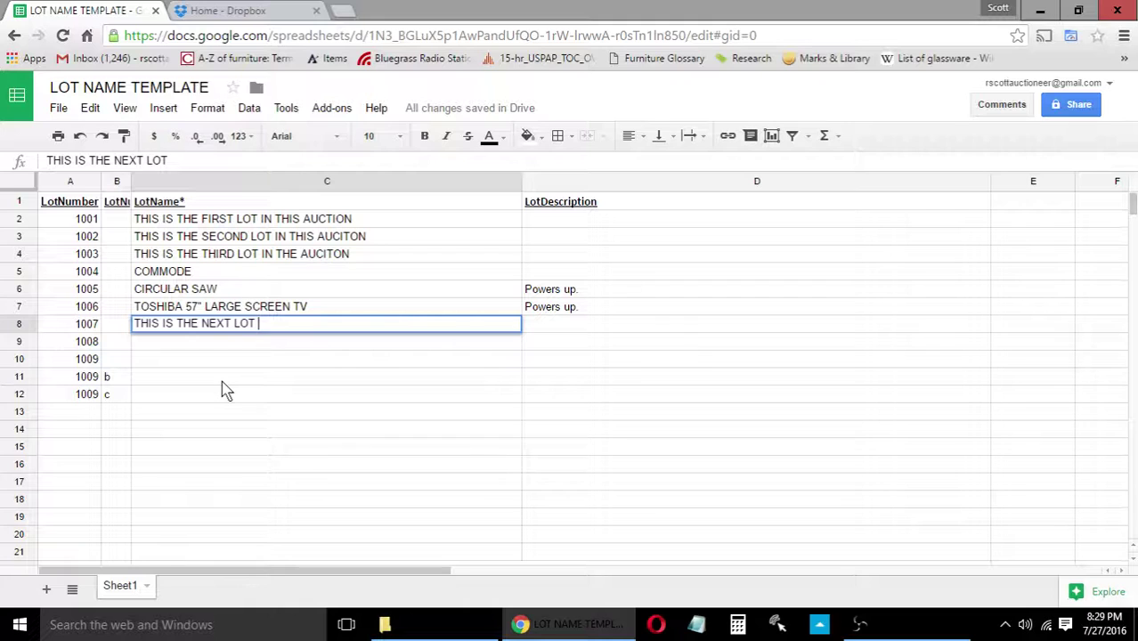
pyautogui.write('IN THE AUCTION')
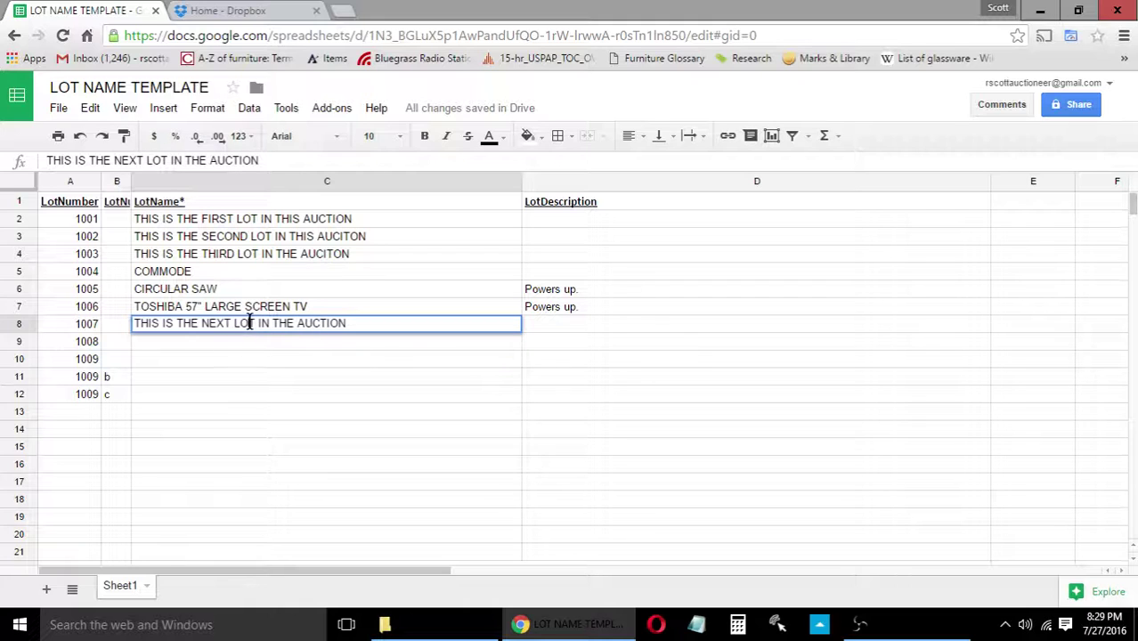
pyautogui.click(287, 351)
pyautogui.click(289, 323)
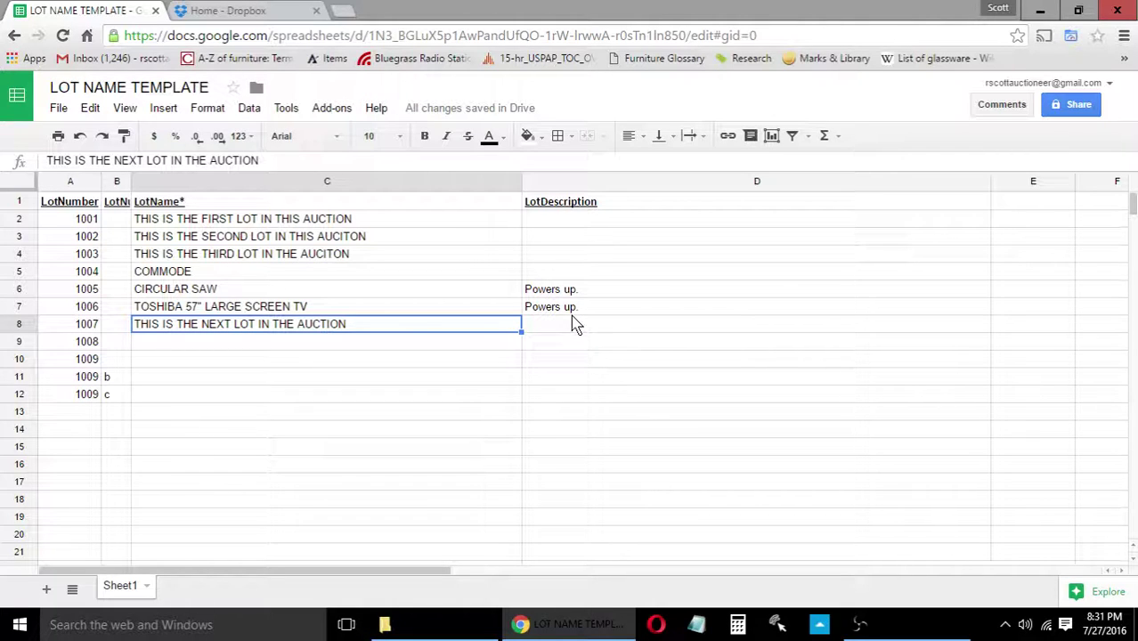
# Select cells C9 and A12, then switch to the Home - Dropbox browser tab.
pyautogui.click(473, 348)
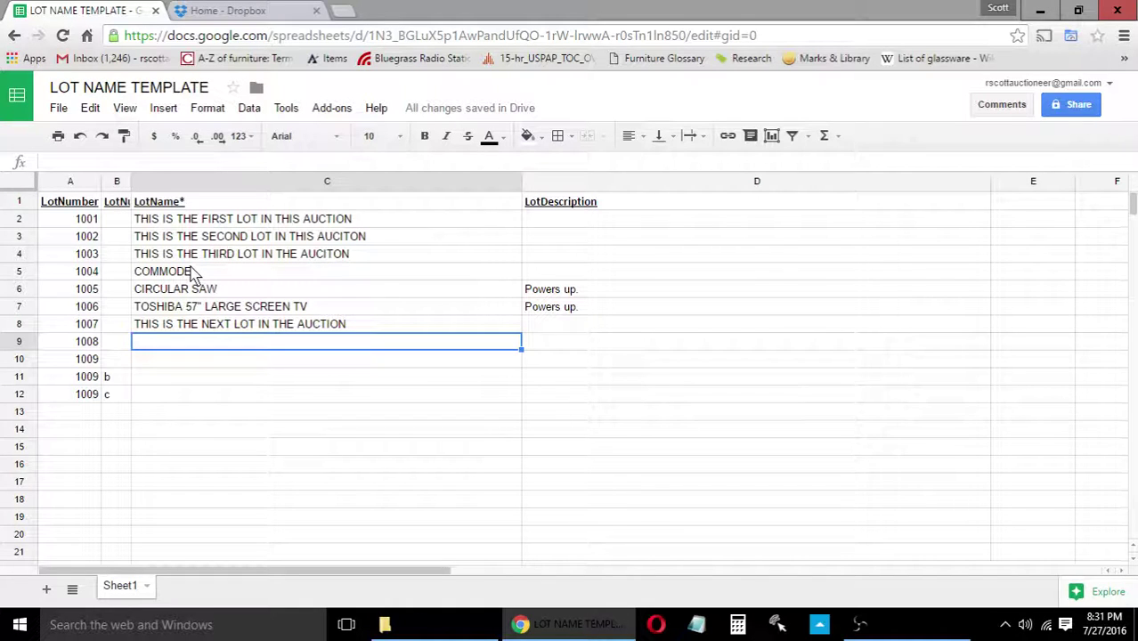
pyautogui.click(92, 397)
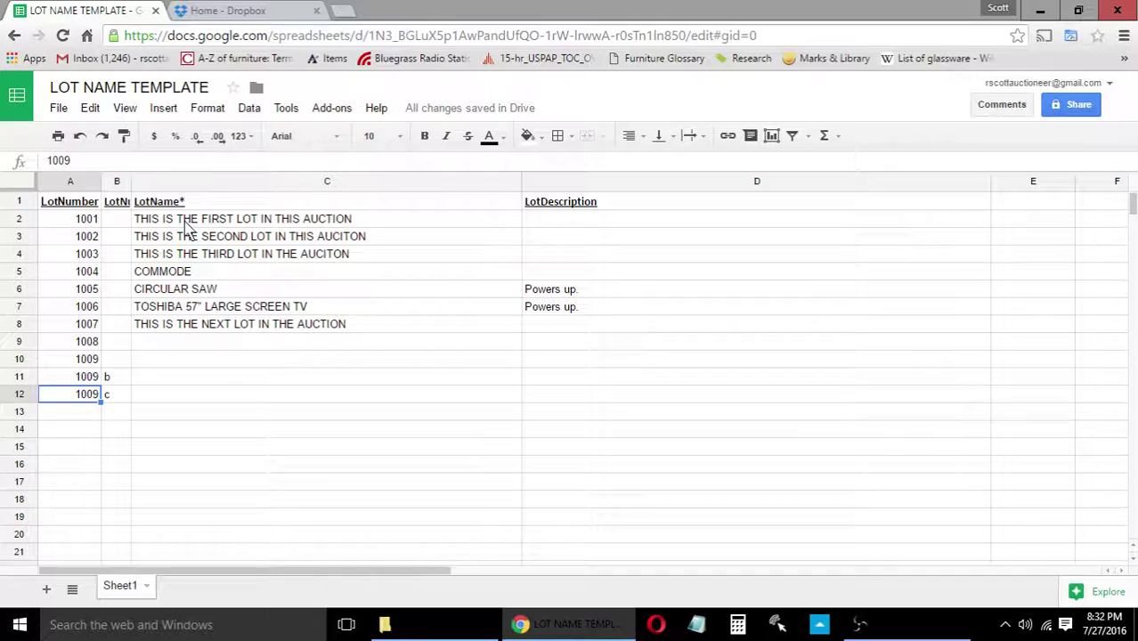
pyautogui.click(273, 12)
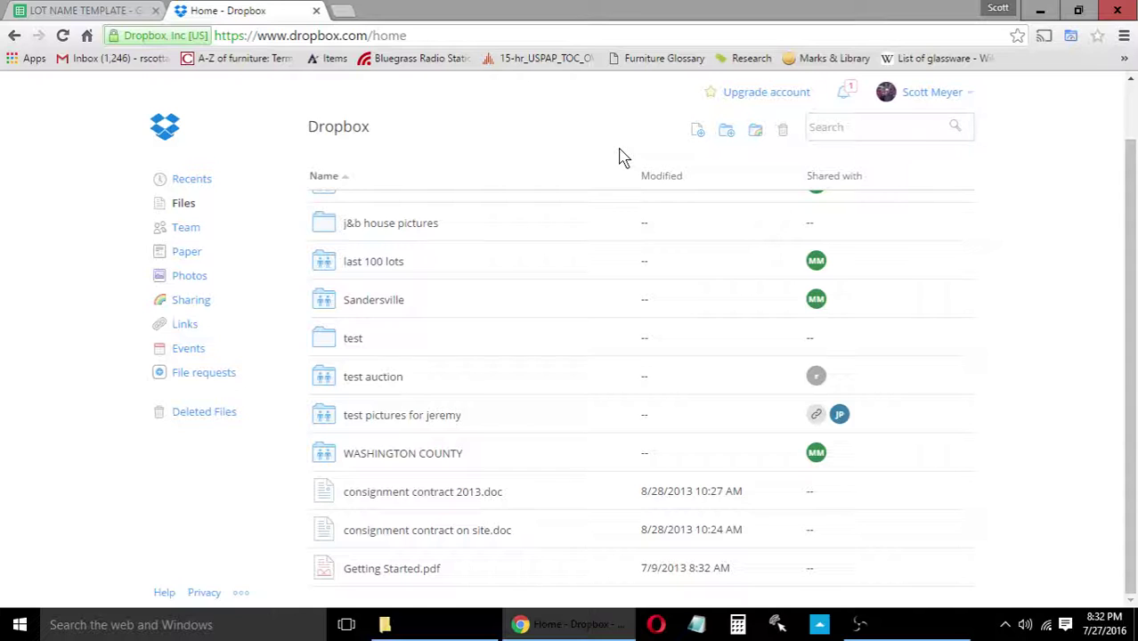
# Switch back from Dropbox to the LOT NAME TEMPLATE spreadsheet tab.
pyautogui.click(95, 13)
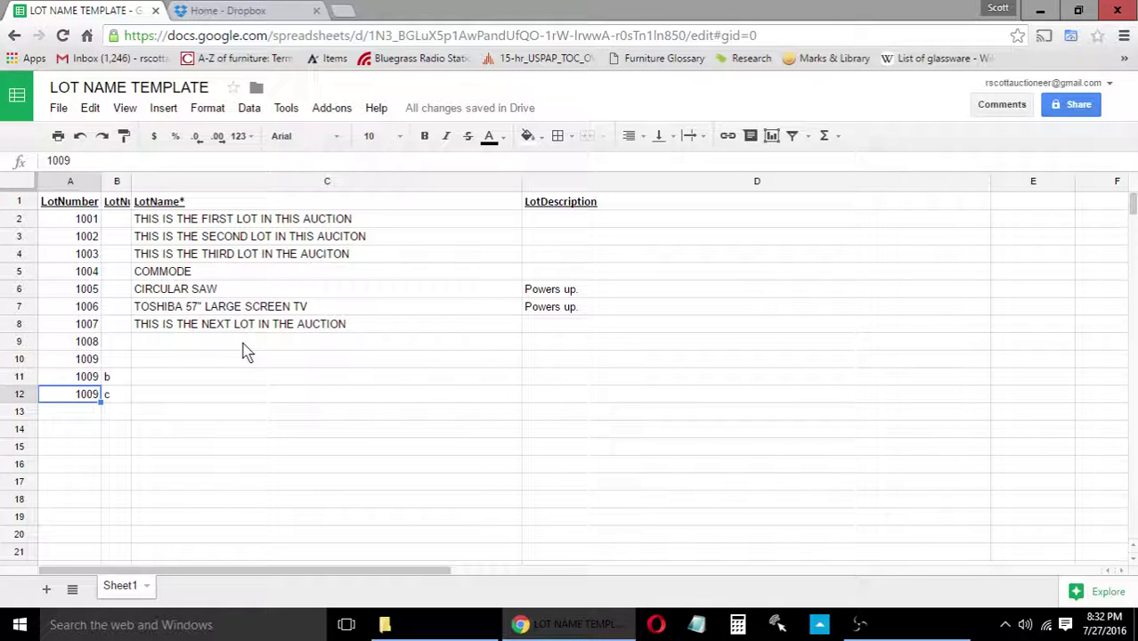
# Bring the OBS recorder window for the PHOTO RENAME scene to the front.
pyautogui.click(876, 626)
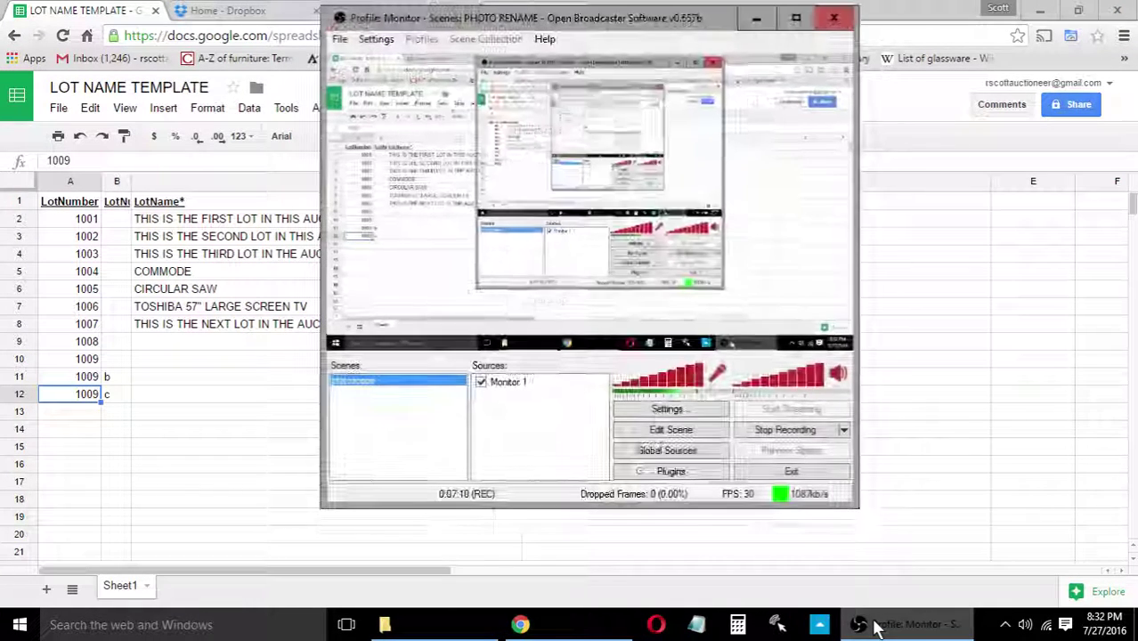